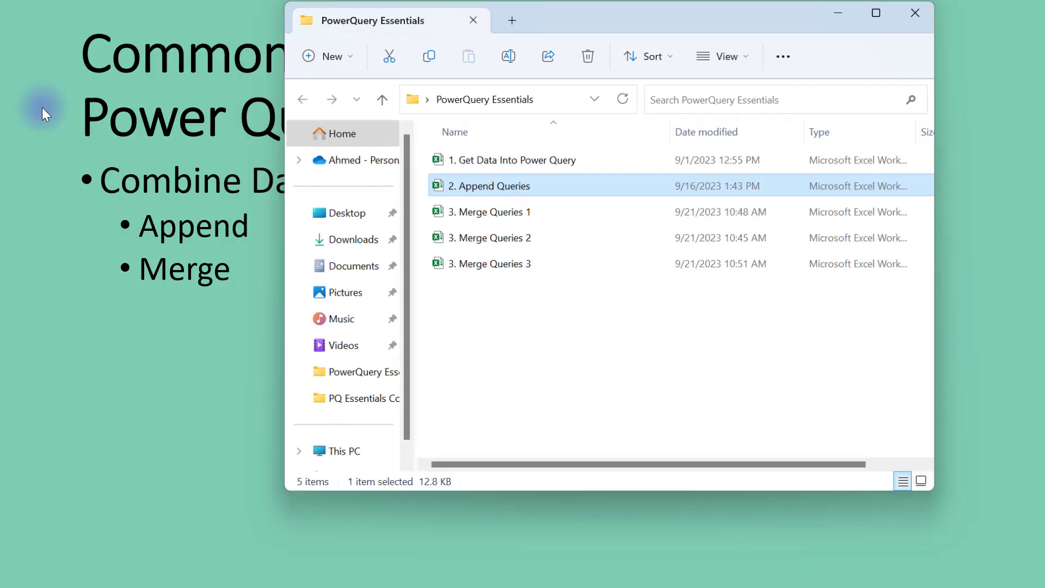
# Maximize the PowerQuery Essentials folder and open the '3. Merge Queries 1' workbook in Excel
pyautogui.click(874, 21)
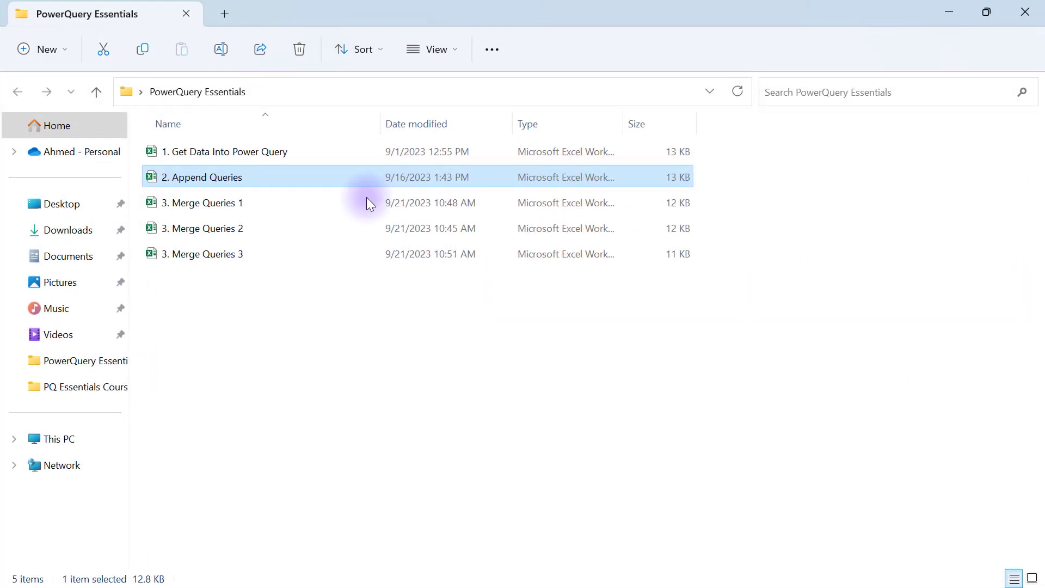
pyautogui.click(224, 207)
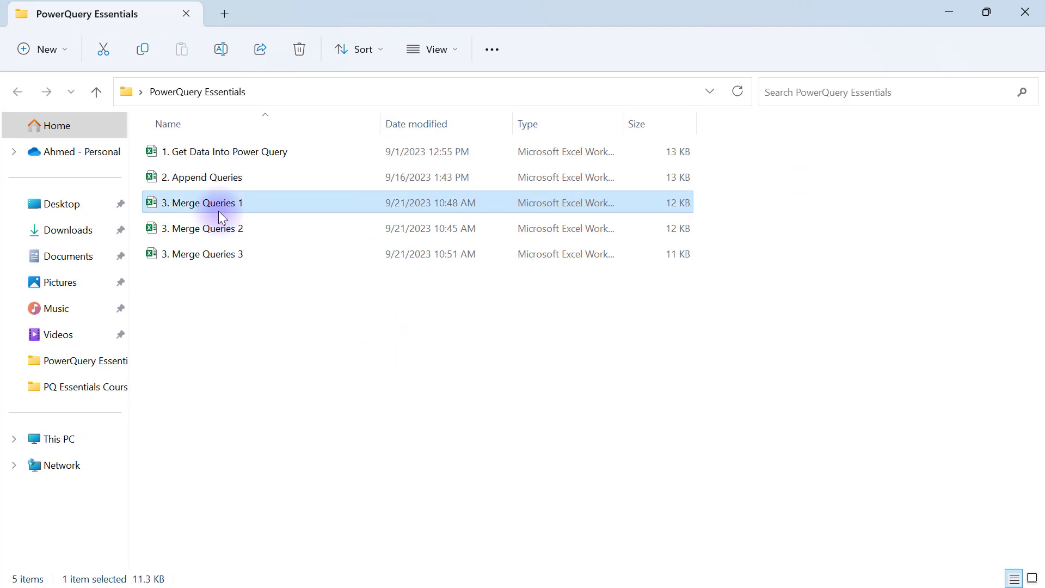
pyautogui.doubleClick(217, 211)
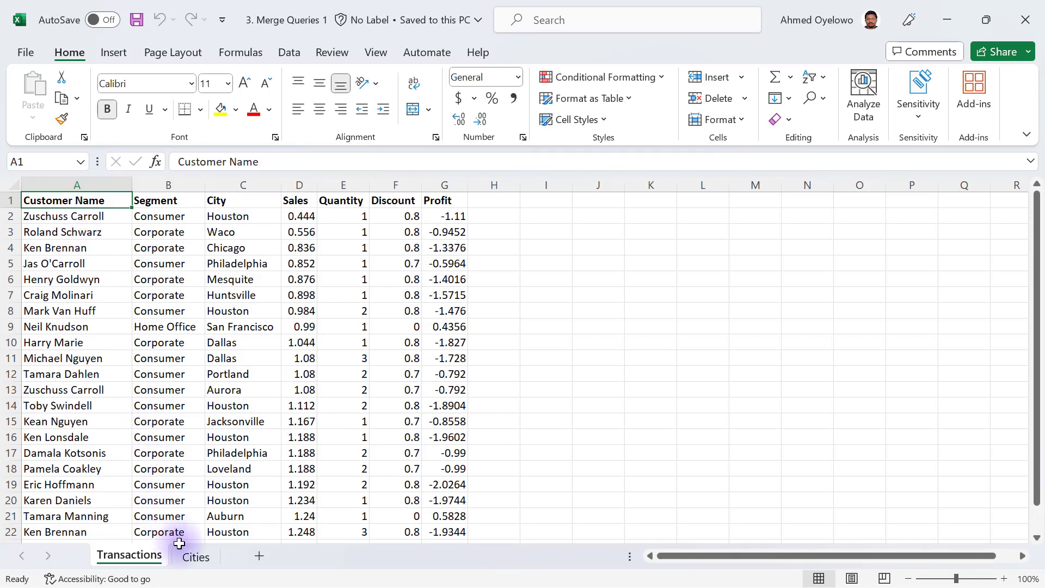
# Compare the Transactions data against the Cities sheet, finishing on the 14-row City/State/Region table
pyautogui.click(195, 556)
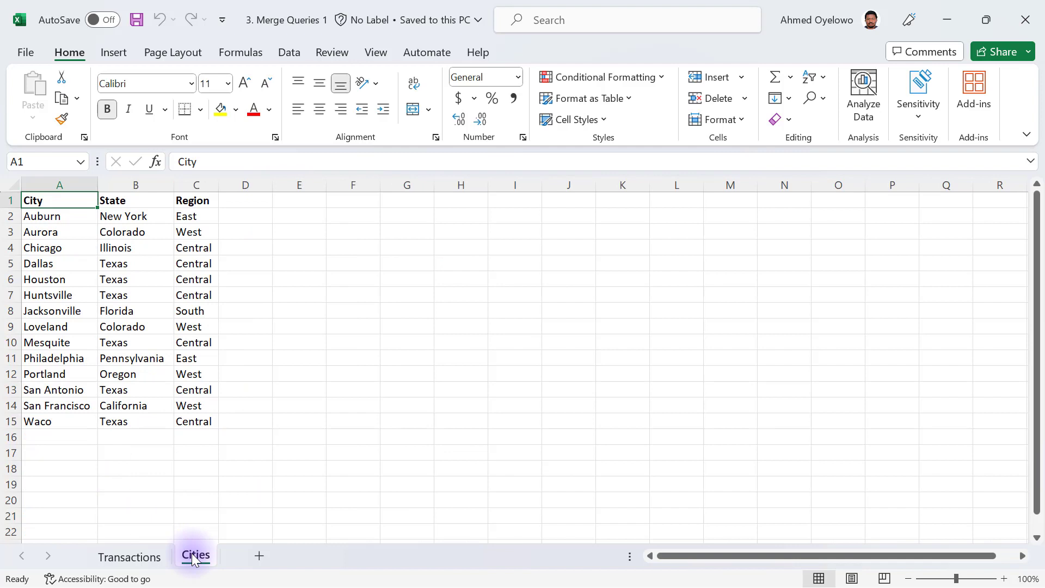
pyautogui.click(134, 554)
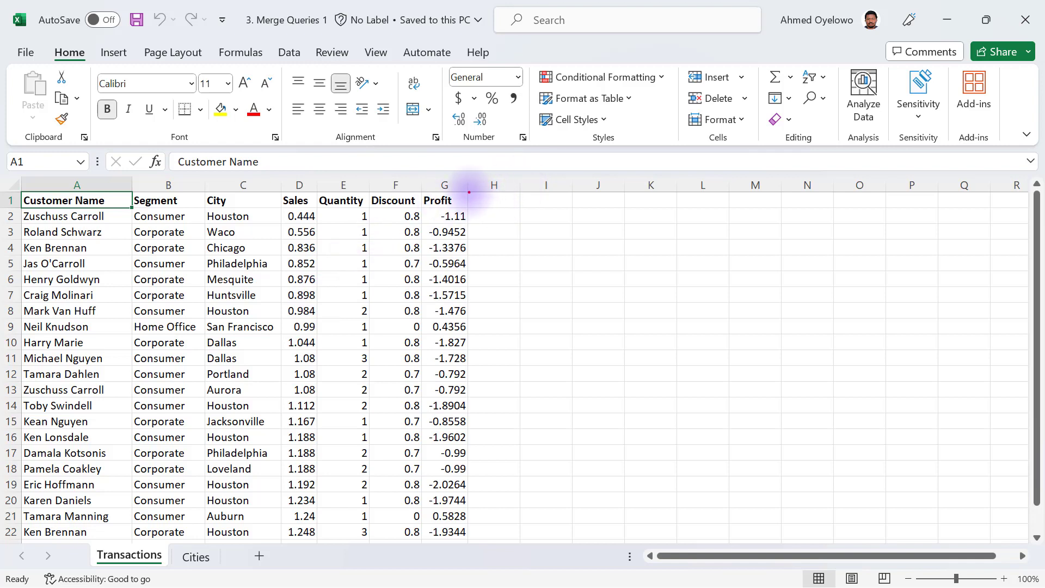
pyautogui.moveTo(469, 191)
pyautogui.mouseDown()
pyautogui.moveTo(602, 303)
pyautogui.moveTo(667, 483)
pyautogui.moveTo(629, 545)
pyautogui.mouseUp()
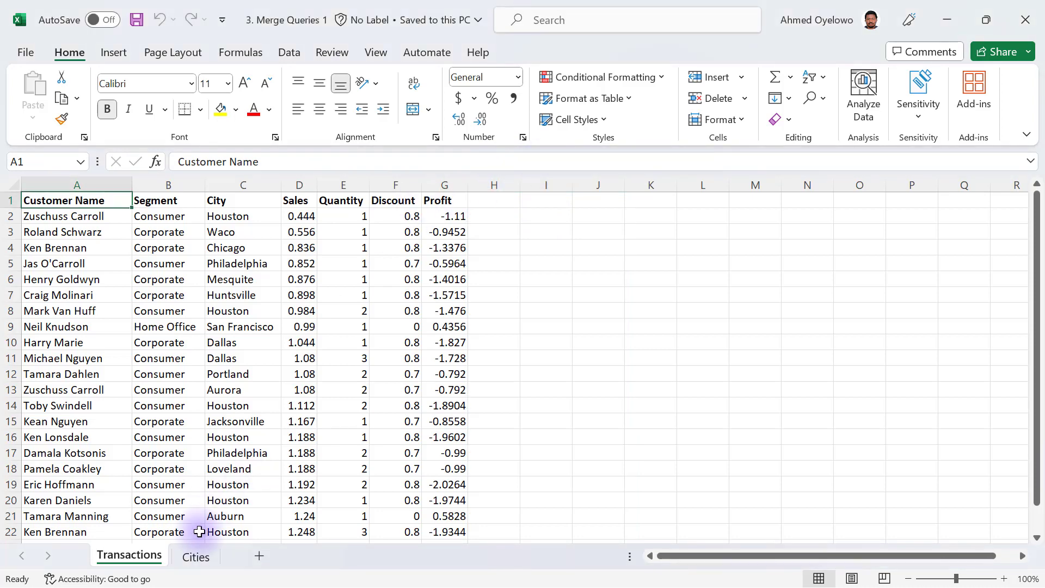
pyautogui.click(200, 561)
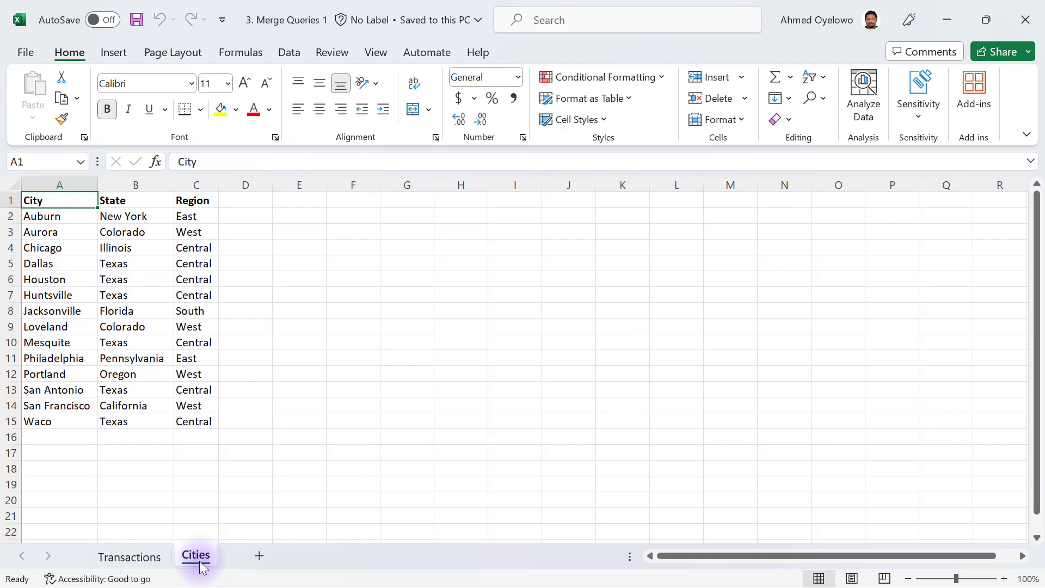
# Select the City columns on Cities and Transactions, and check the empty cells H2 and I2
pyautogui.click(61, 184)
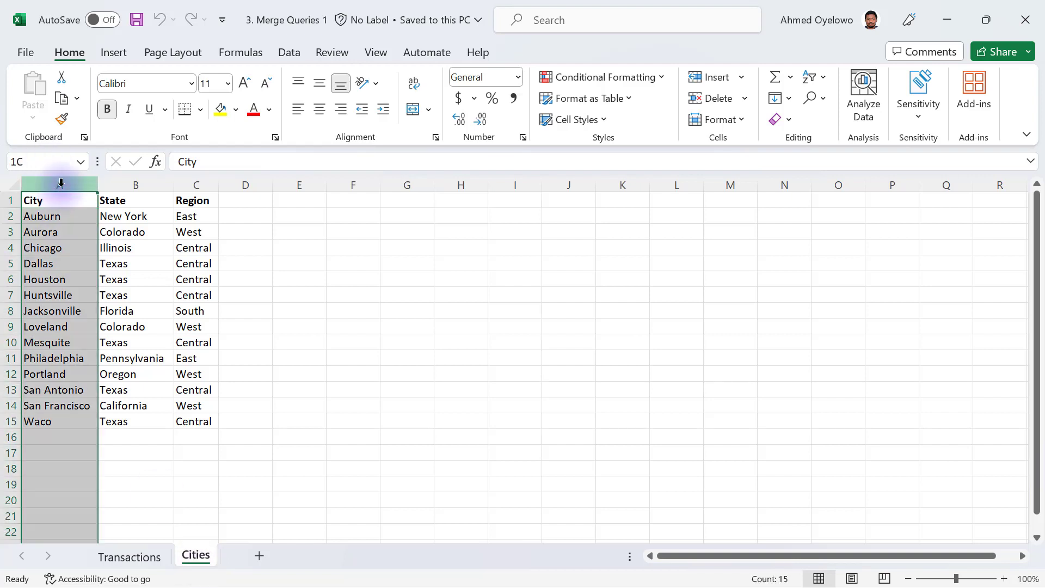
pyautogui.click(147, 552)
pyautogui.click(243, 184)
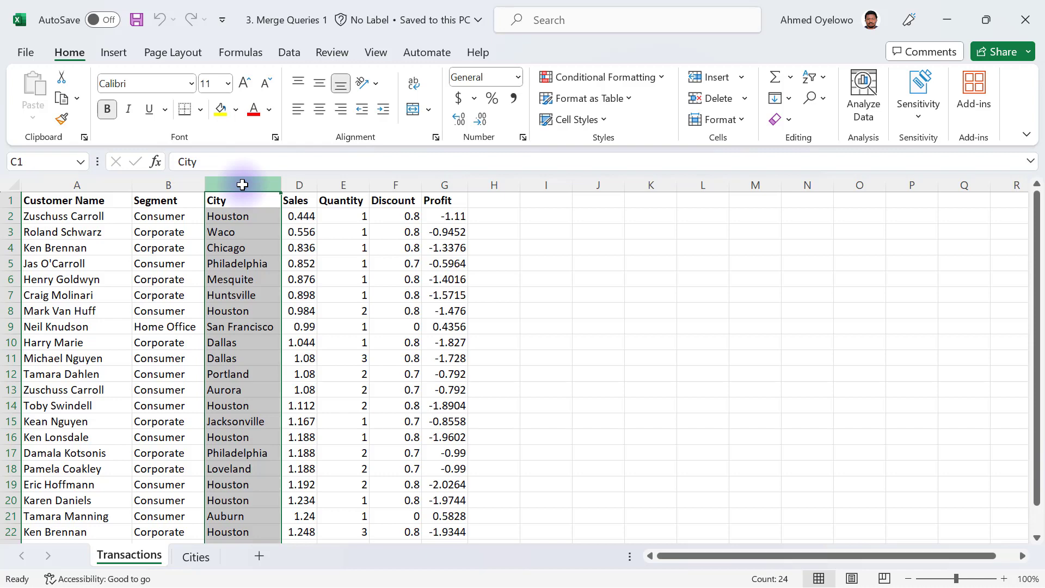
pyautogui.click(231, 217)
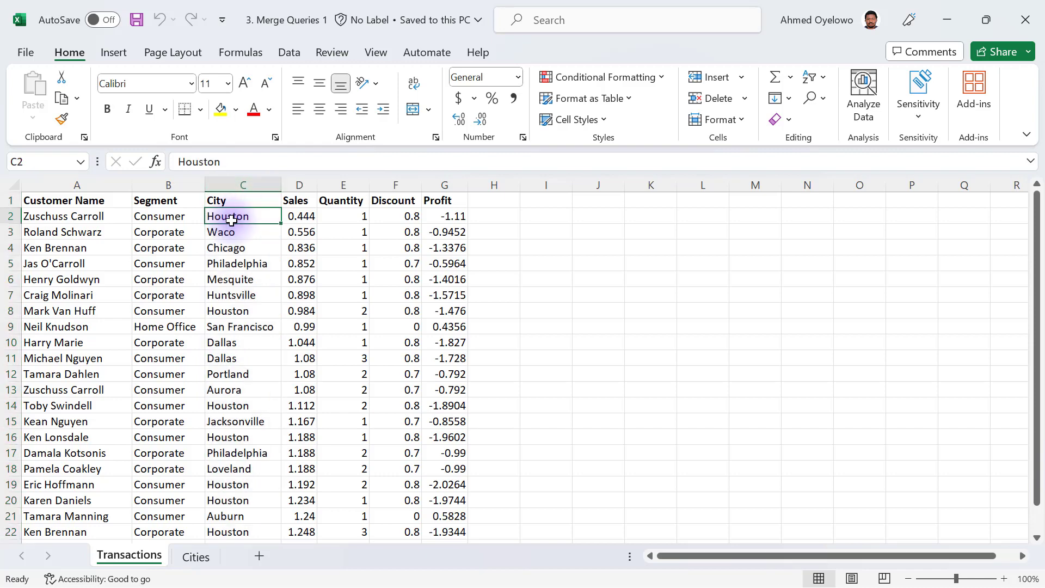
pyautogui.click(485, 215)
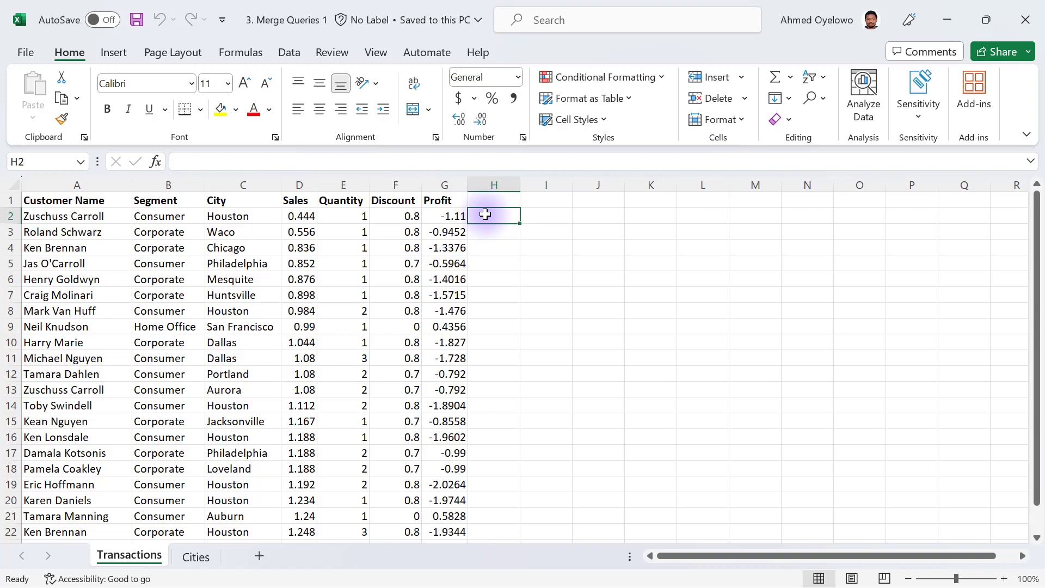
pyautogui.click(536, 216)
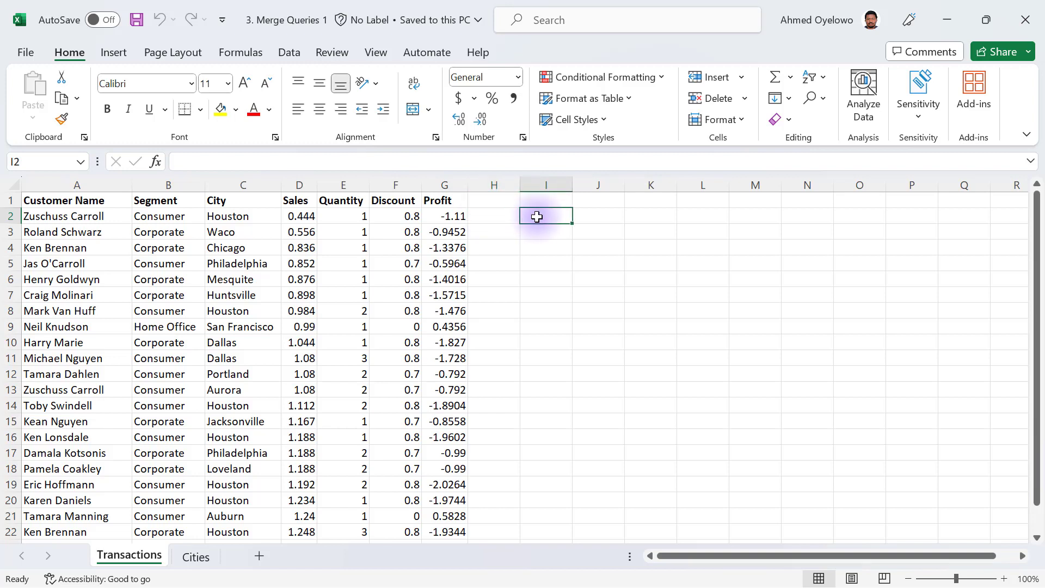
pyautogui.click(17, 216)
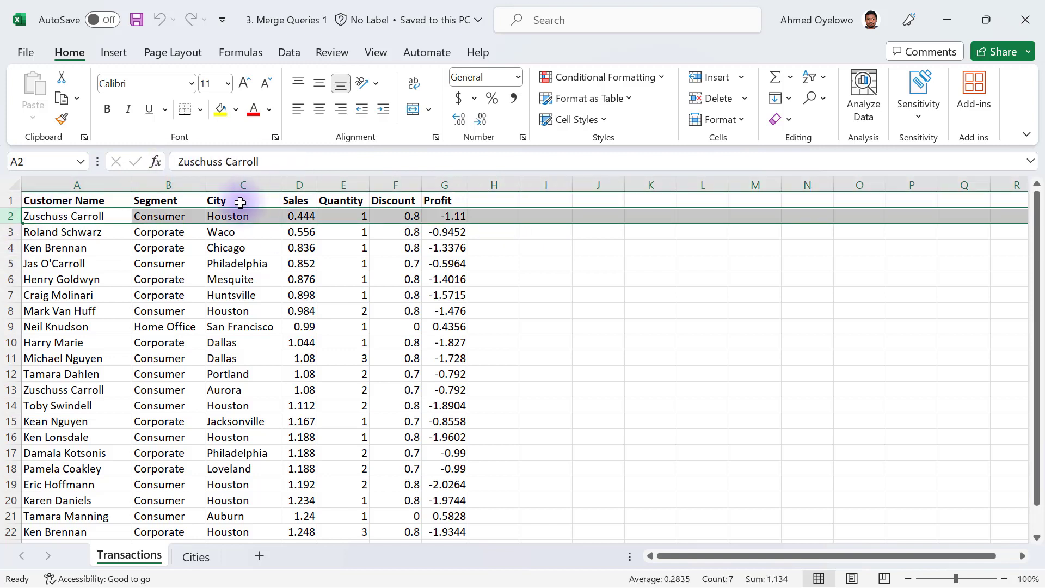
pyautogui.click(492, 217)
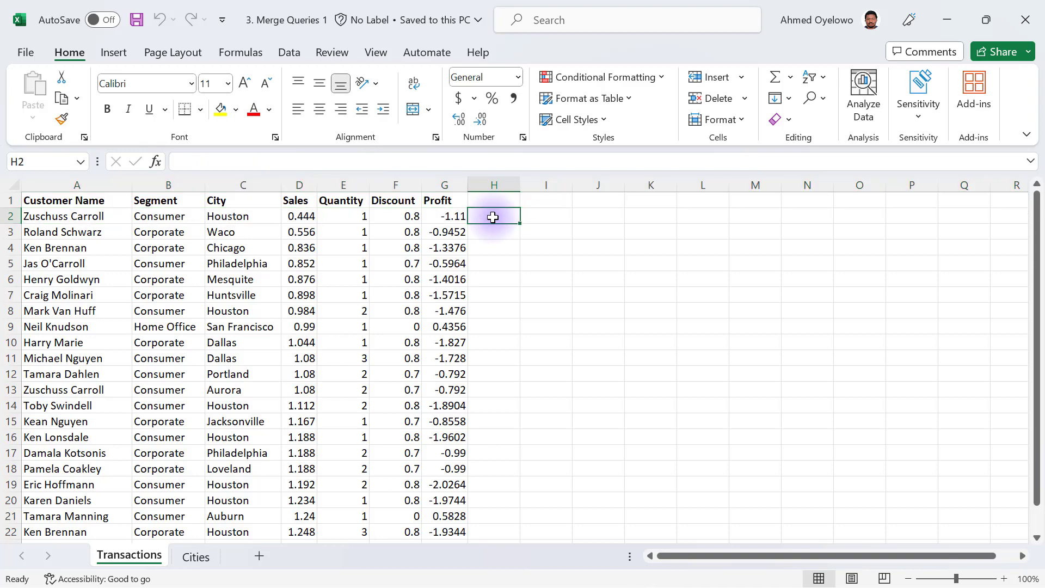
# Highlight the first Cities names and empty range H2:I13 in Transactions, then go to Power BI Desktop
pyautogui.click(228, 175)
pyautogui.click(196, 556)
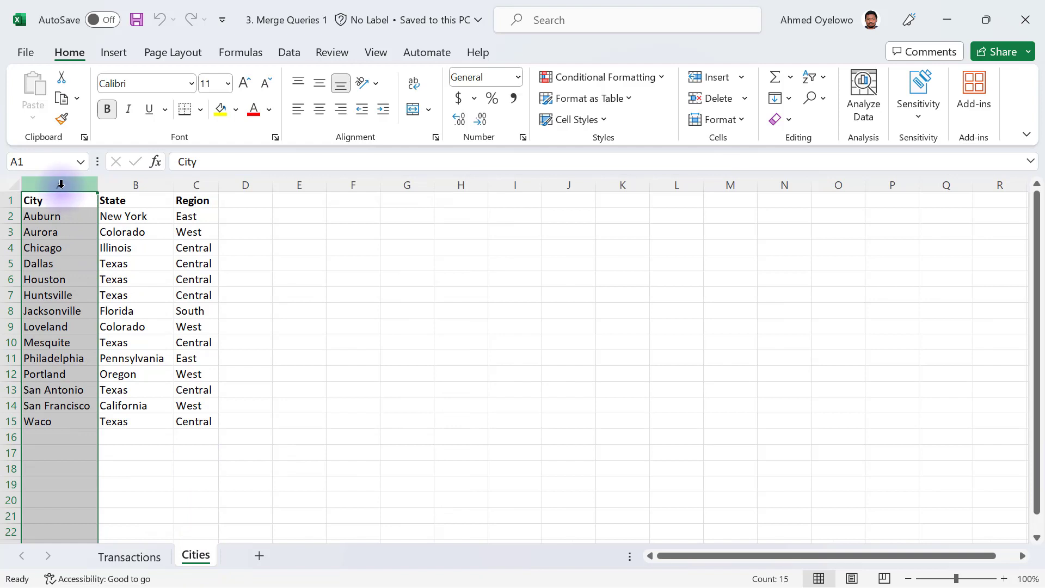
pyautogui.moveTo(43, 215); pyautogui.dragTo(187, 279)
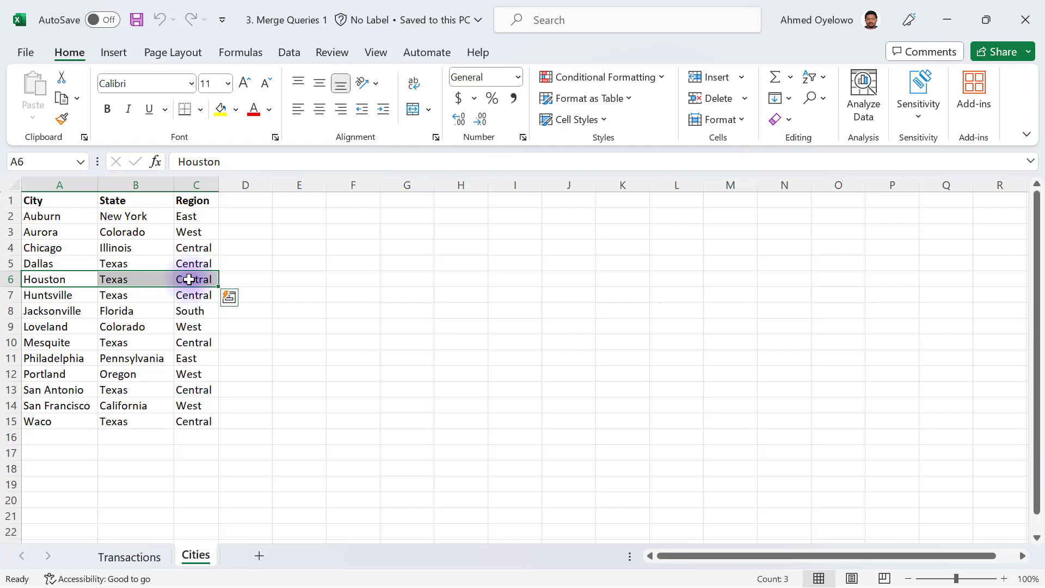
pyautogui.click(129, 556)
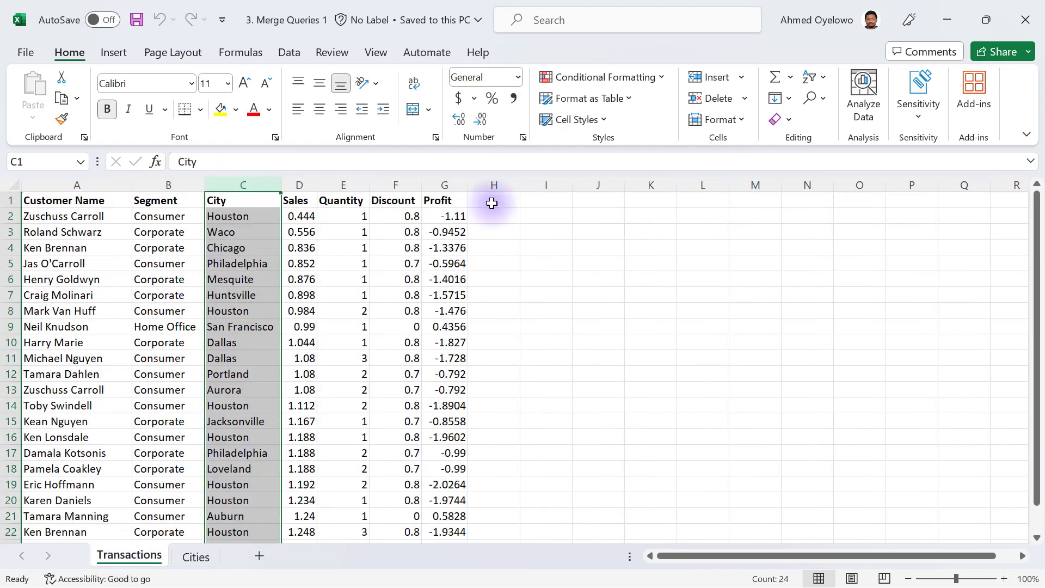
pyautogui.moveTo(483, 214); pyautogui.dragTo(557, 390)
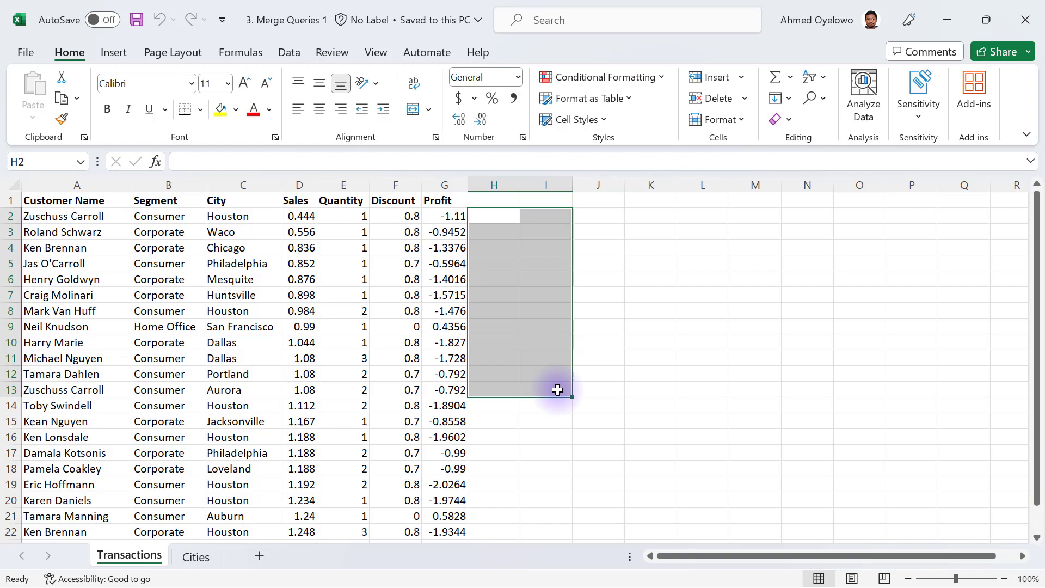
pyautogui.click(154, 228)
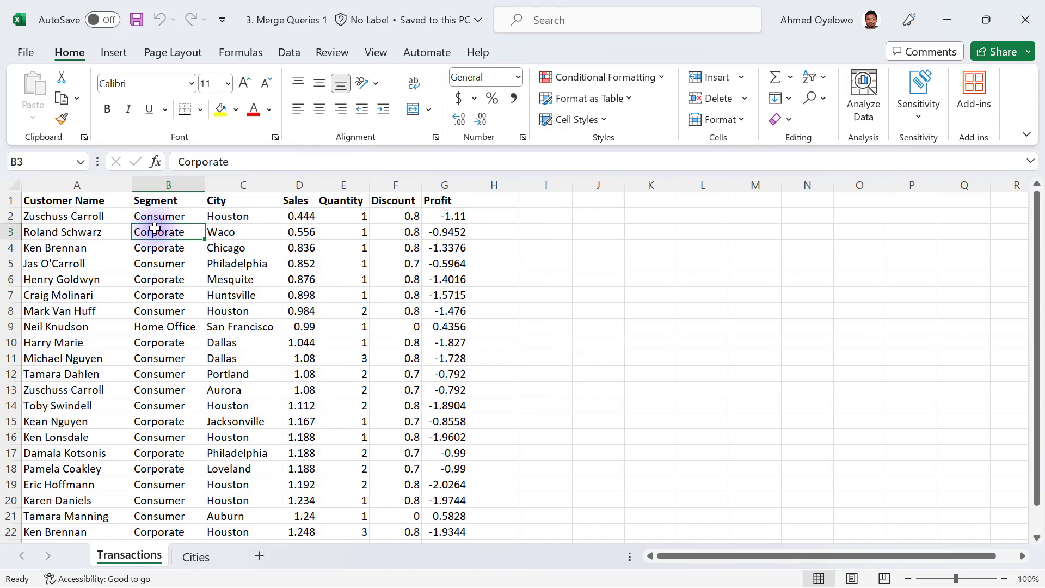
pyautogui.hotkey('alt', 'Tab')
pyautogui.click(155, 229)
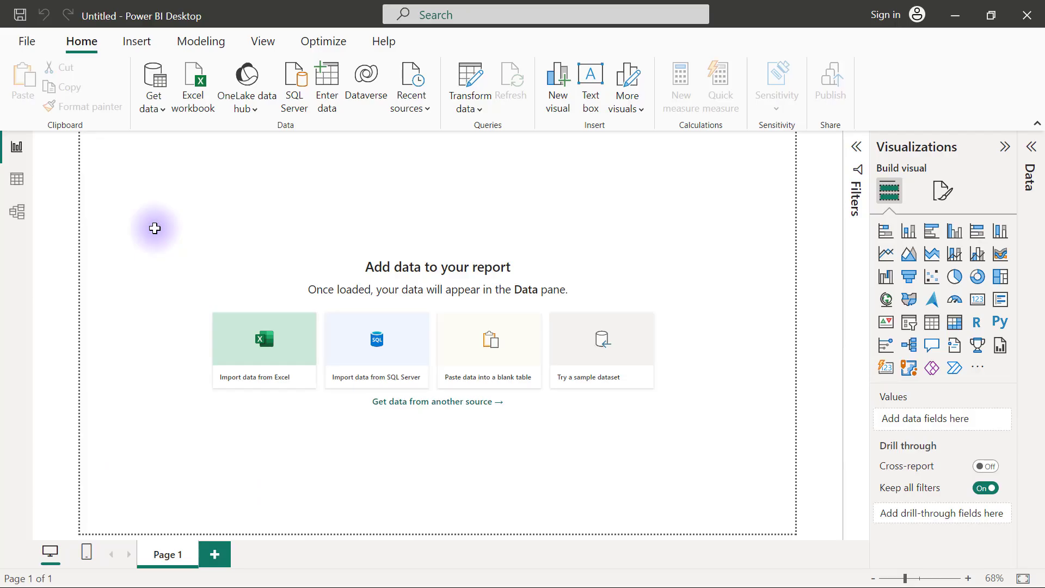
# Import the Cities and Transactions tables from the '3. Merge Queries 1' Excel workbook into Power Query
pyautogui.click(162, 109)
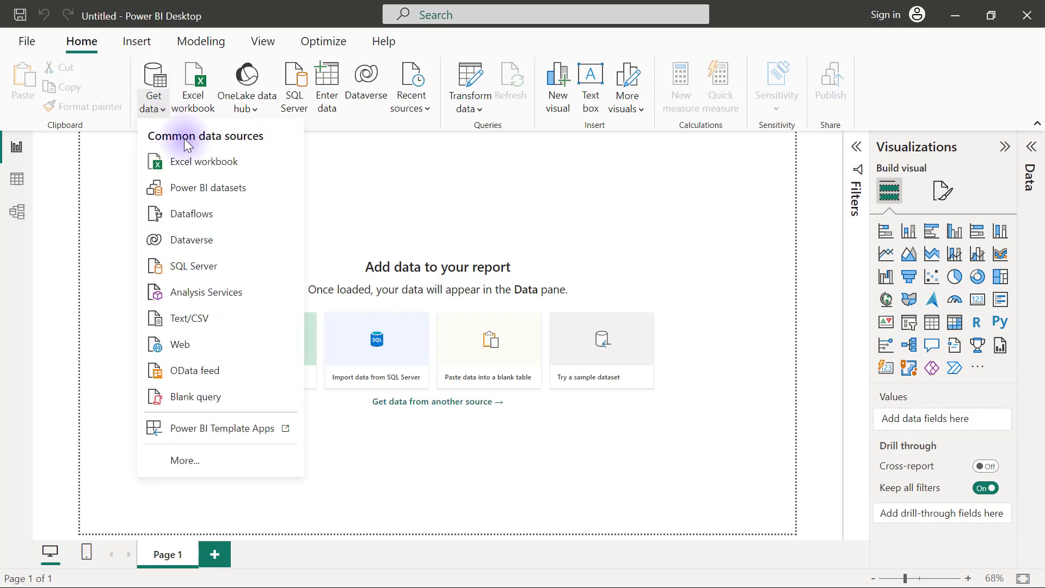
pyautogui.click(202, 162)
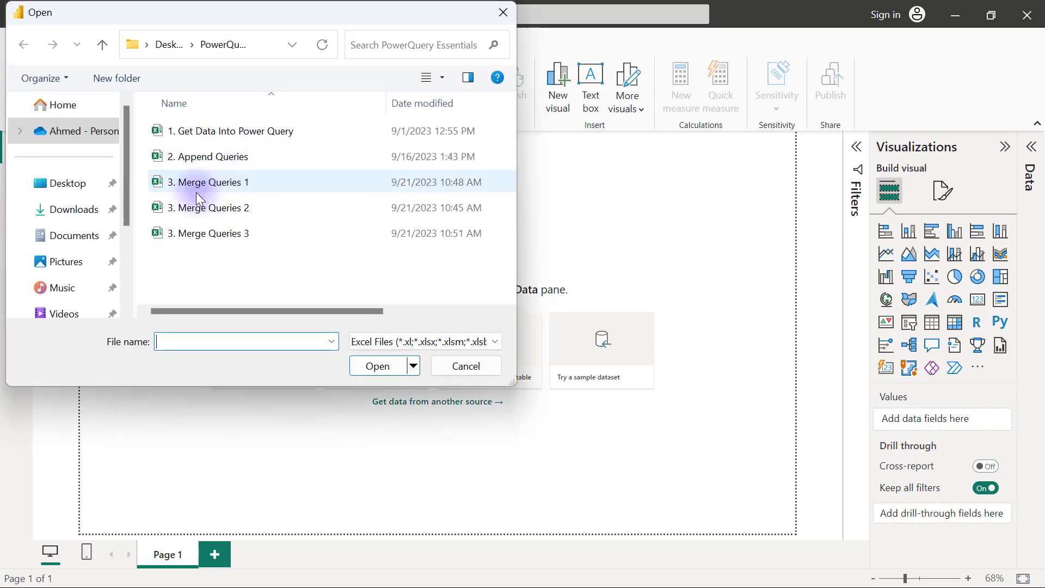
pyautogui.click(198, 186)
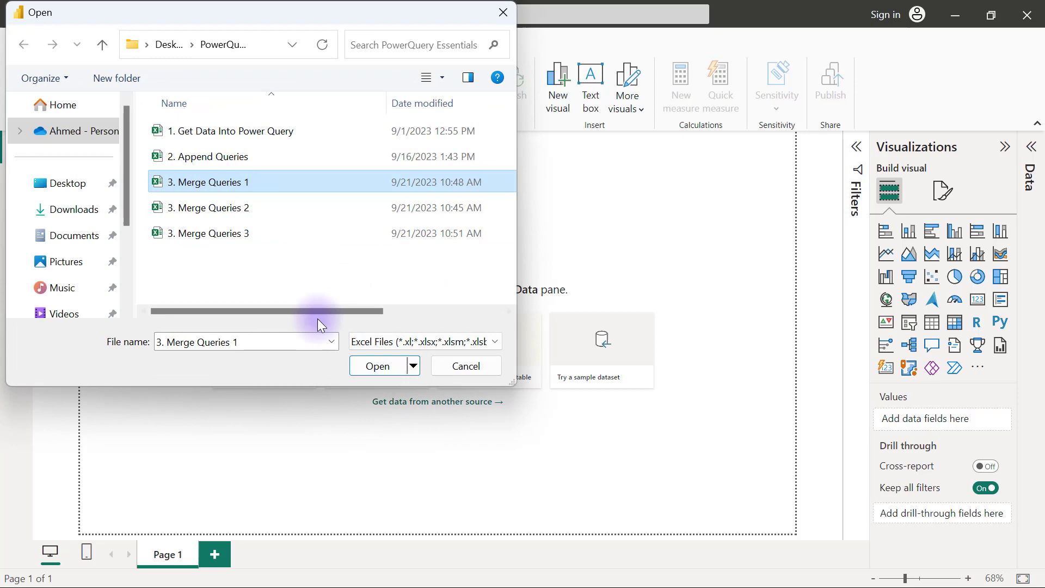
pyautogui.click(374, 365)
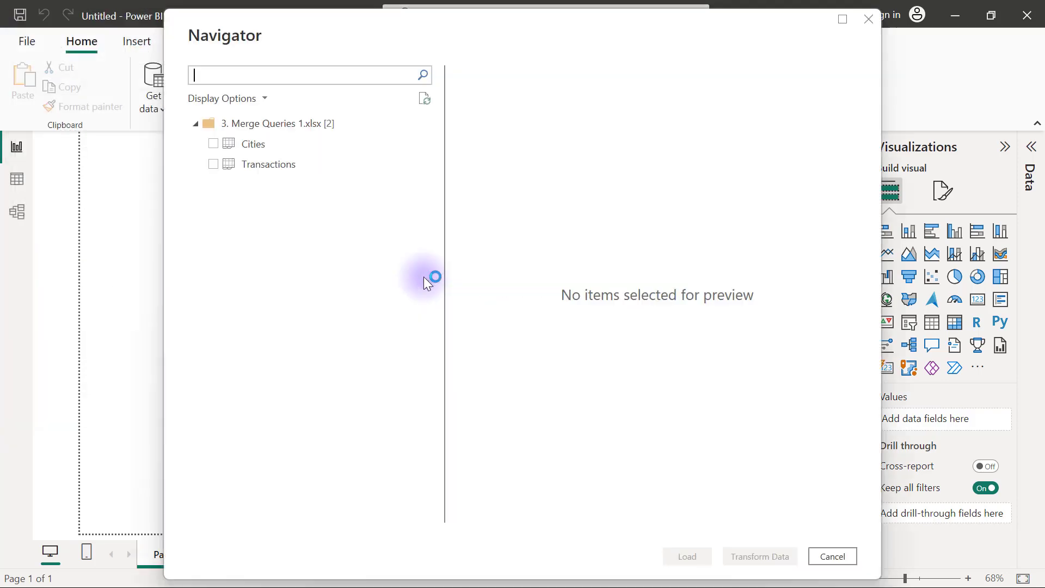
pyautogui.click(213, 145)
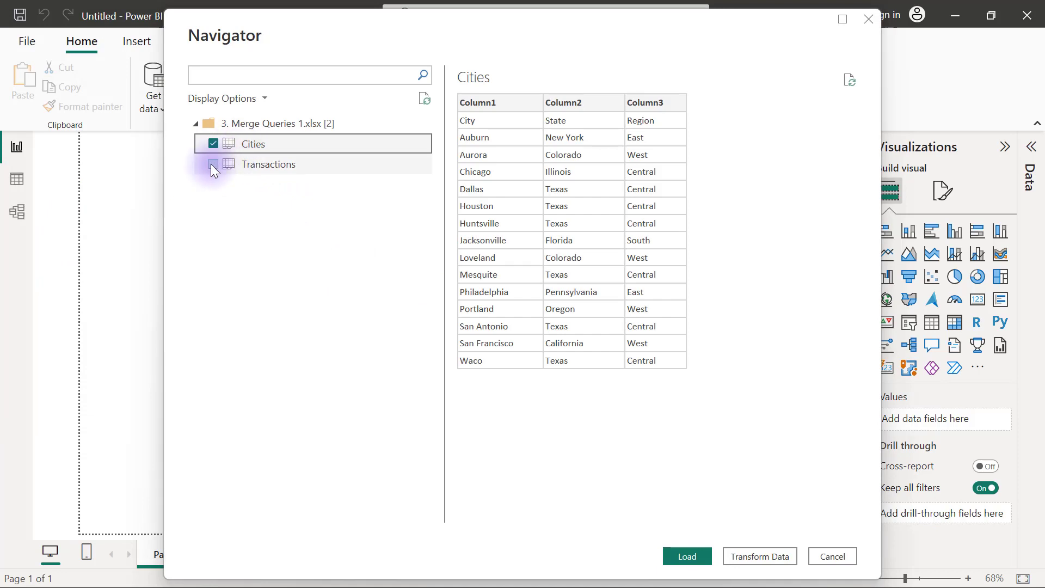
pyautogui.click(212, 164)
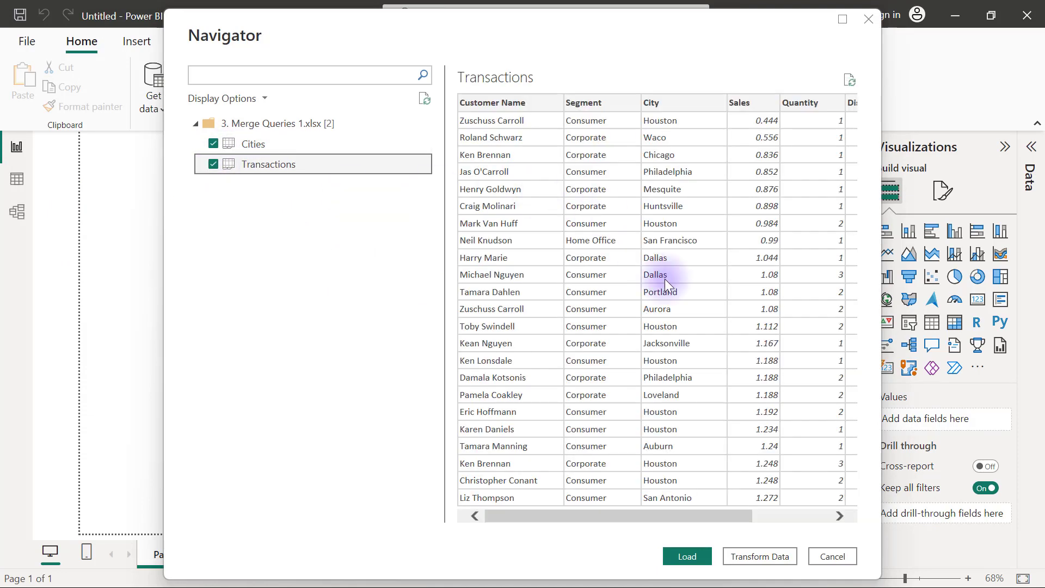
pyautogui.click(746, 553)
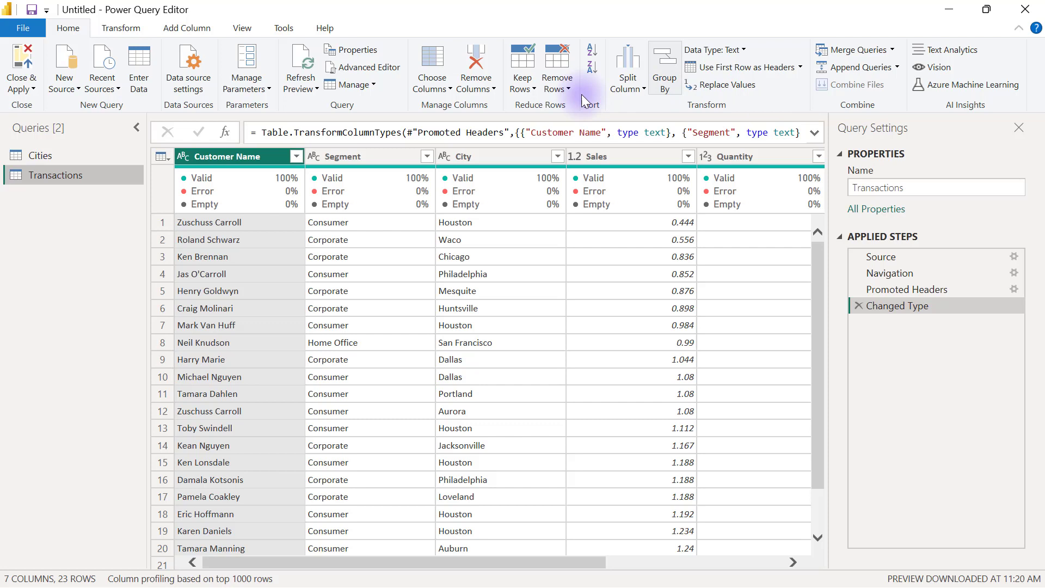
# Display the Cities query, with its 3 columns and 15 rows
pyautogui.moveTo(476, 208)
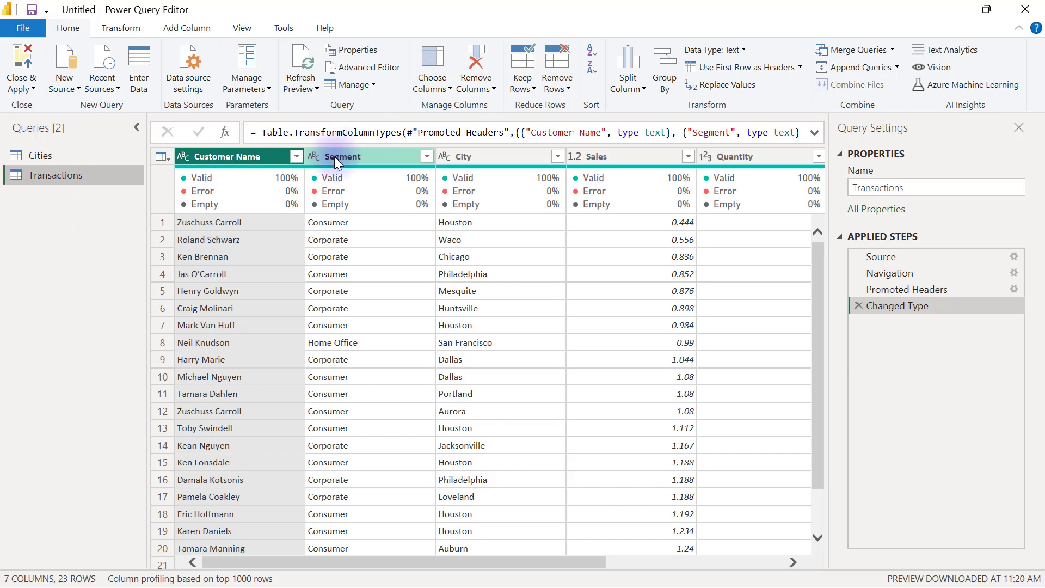
pyautogui.click(60, 160)
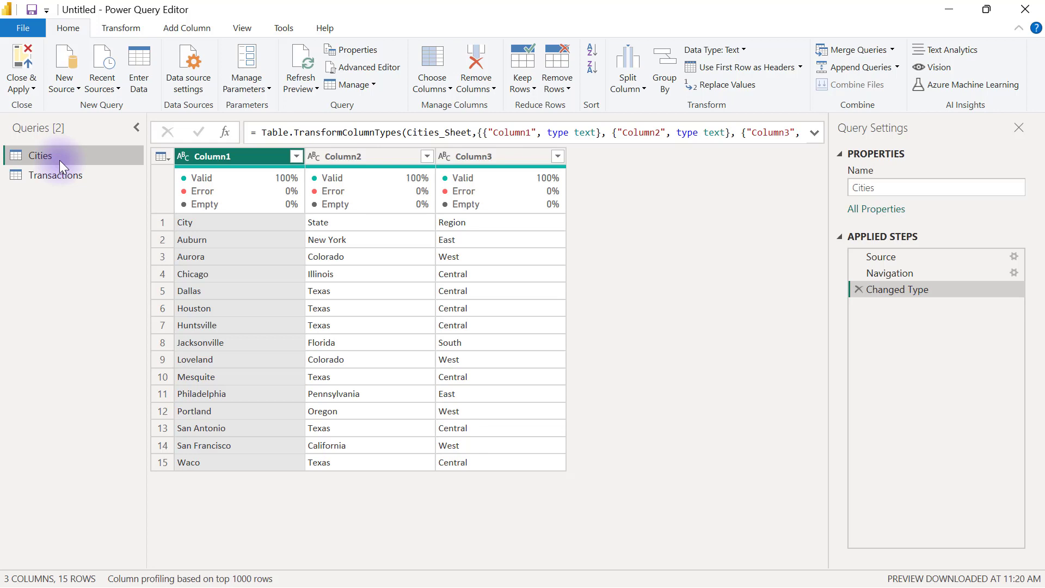
# Promote the first row of Cities to City, State and Region headers, then select Transactions
pyautogui.click(165, 217)
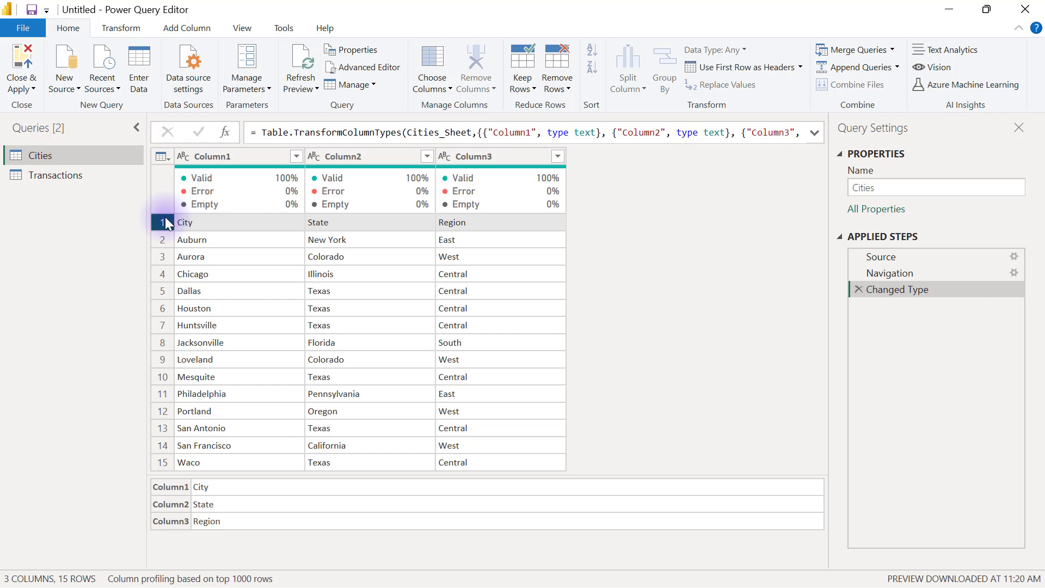
pyautogui.click(119, 31)
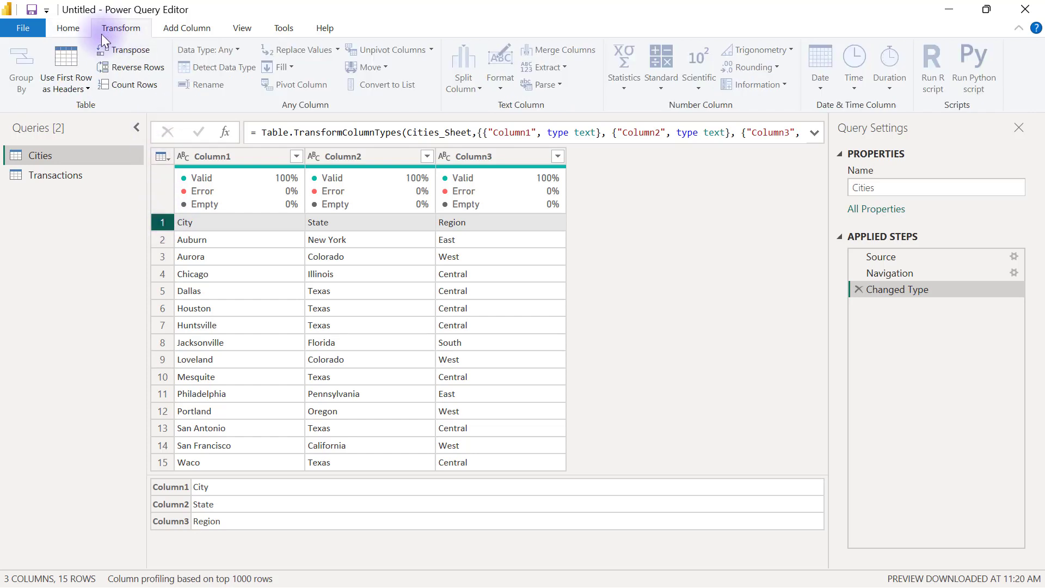
pyautogui.click(67, 48)
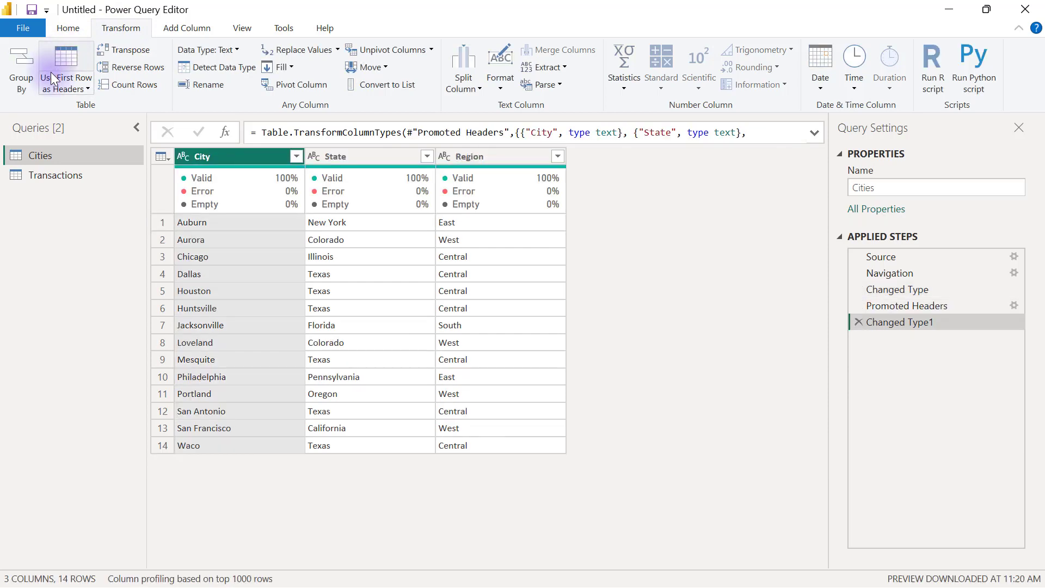
pyautogui.click(68, 175)
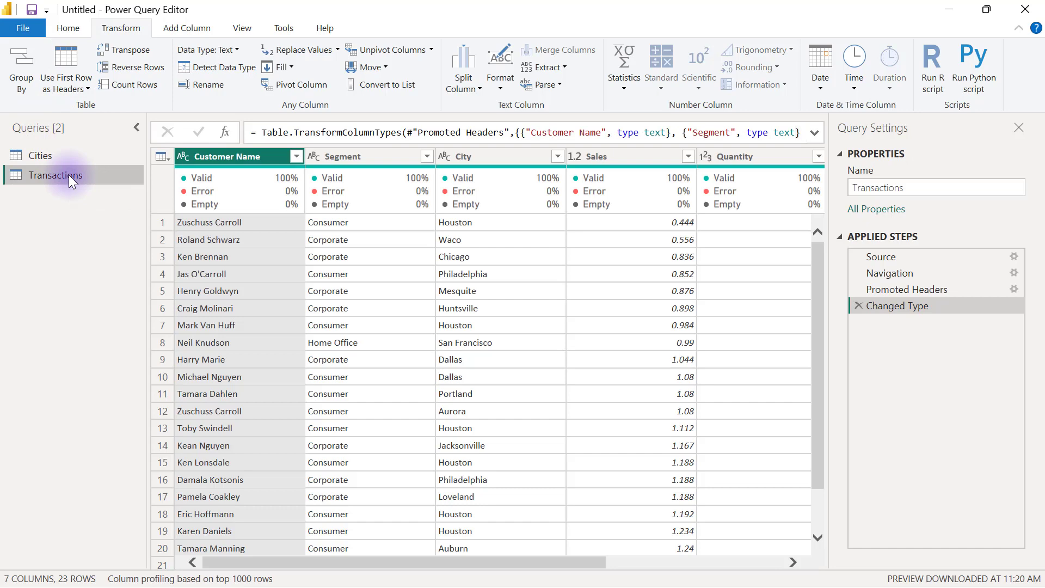
# Open the Merge Queries dropdown from the Home ribbon for the Transactions query
pyautogui.click(64, 32)
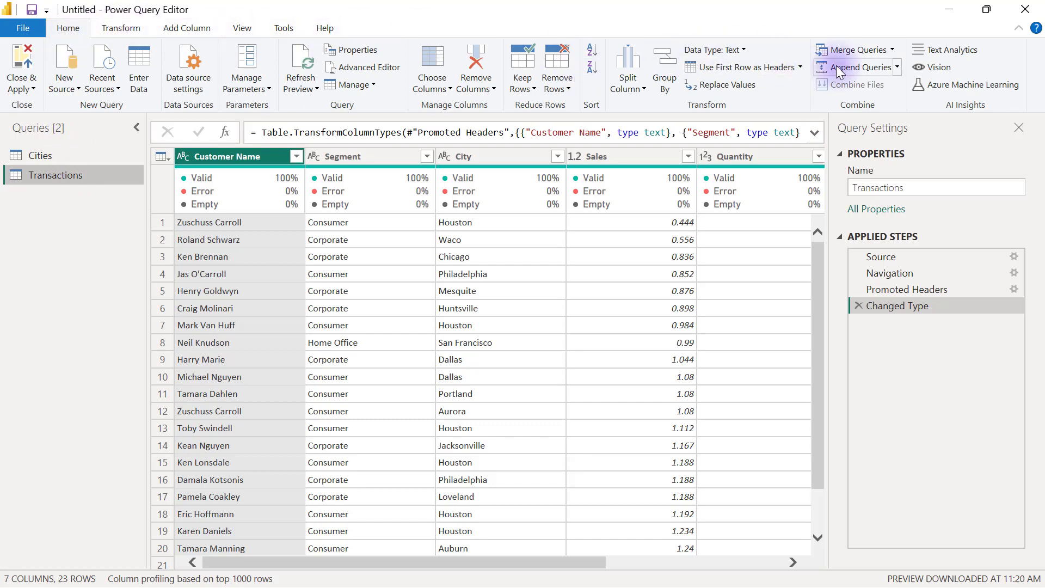
pyautogui.click(893, 49)
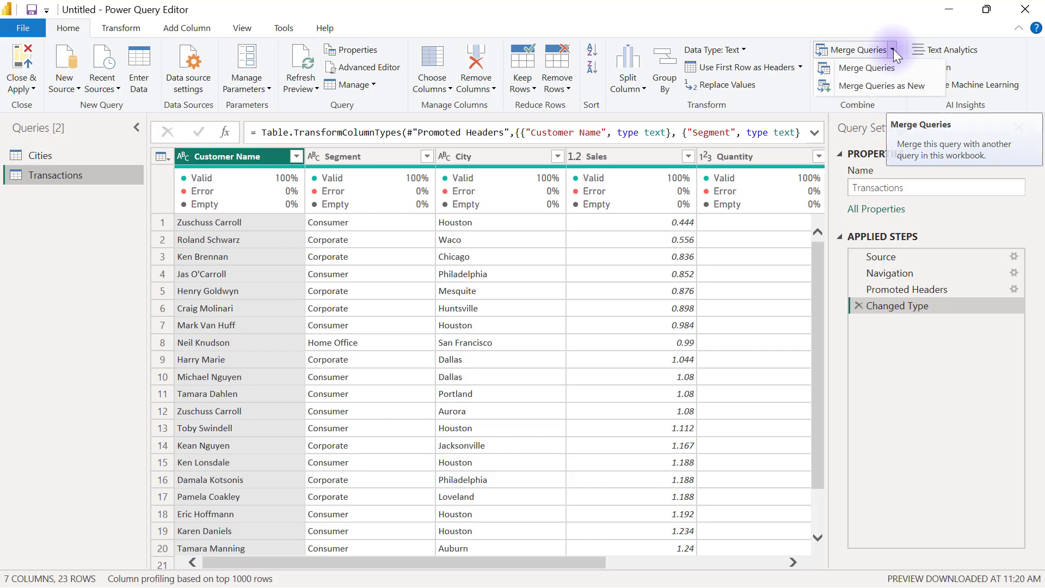
# Merge Transactions with Cities using a Left Outer join on the City column of both tables
pyautogui.click(864, 67)
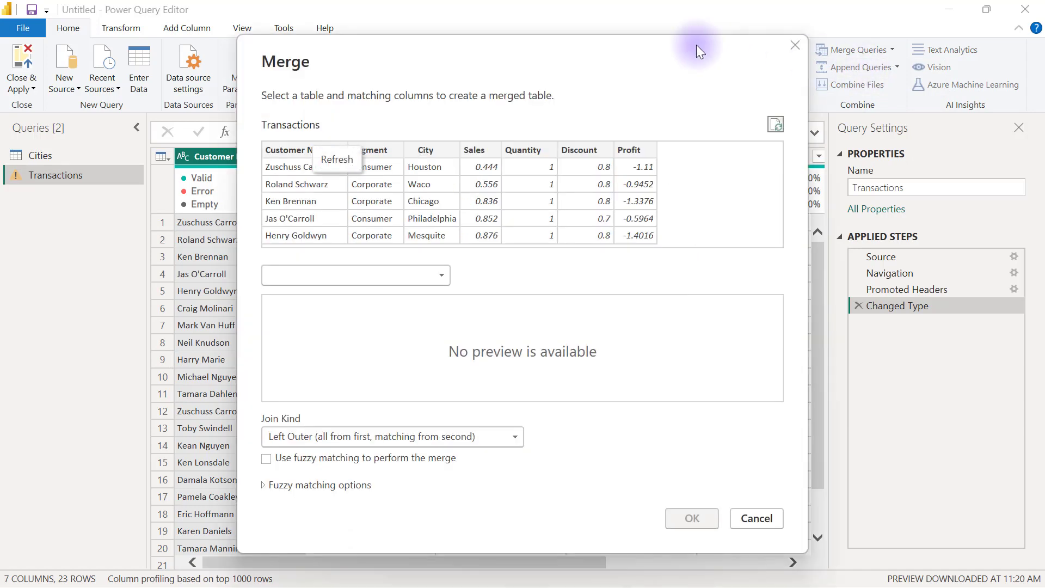
pyautogui.moveTo(557, 44); pyautogui.dragTo(624, 41)
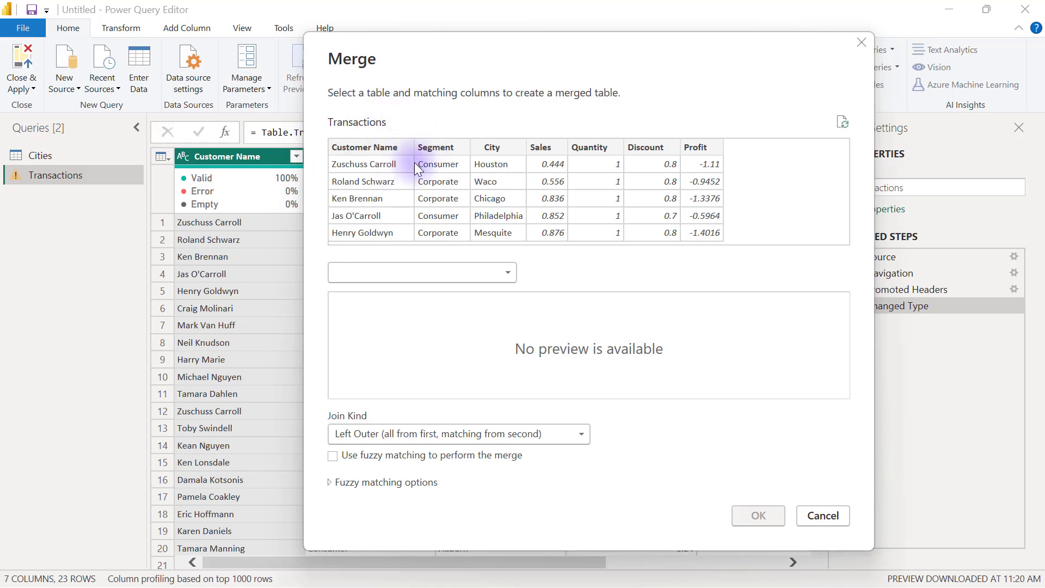
pyautogui.click(498, 275)
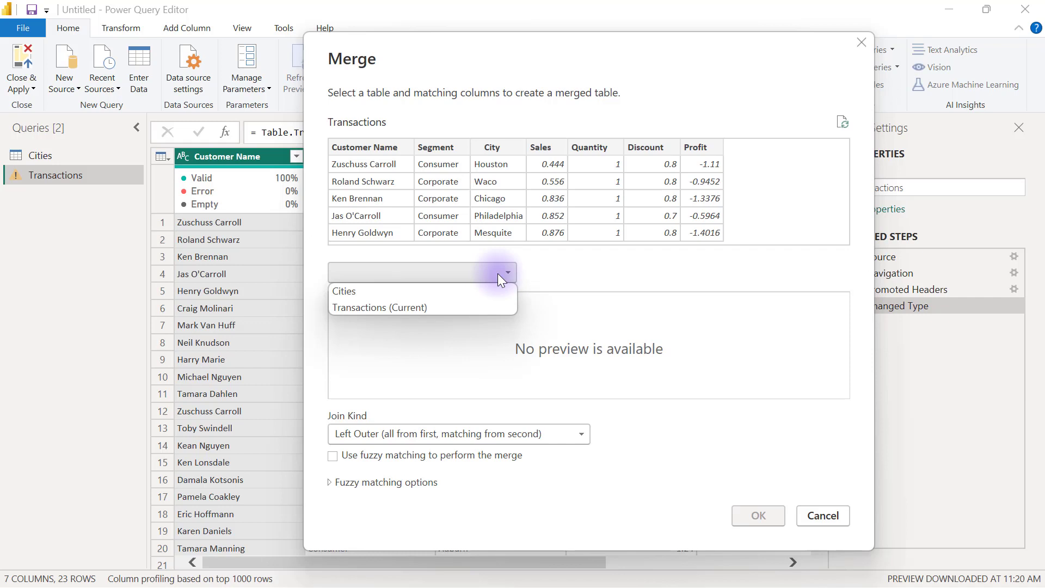
pyautogui.click(401, 294)
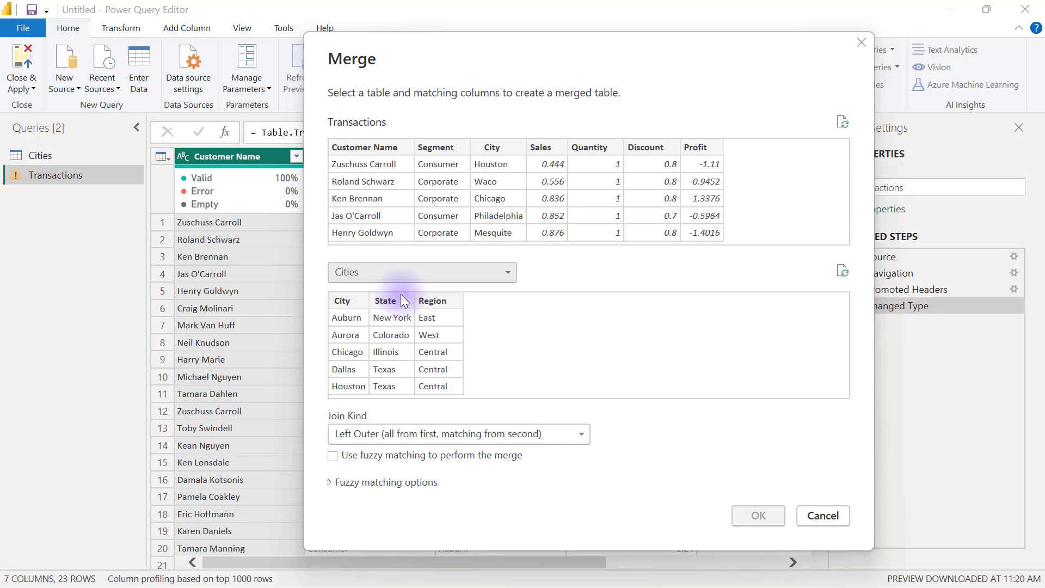
pyautogui.click(495, 150)
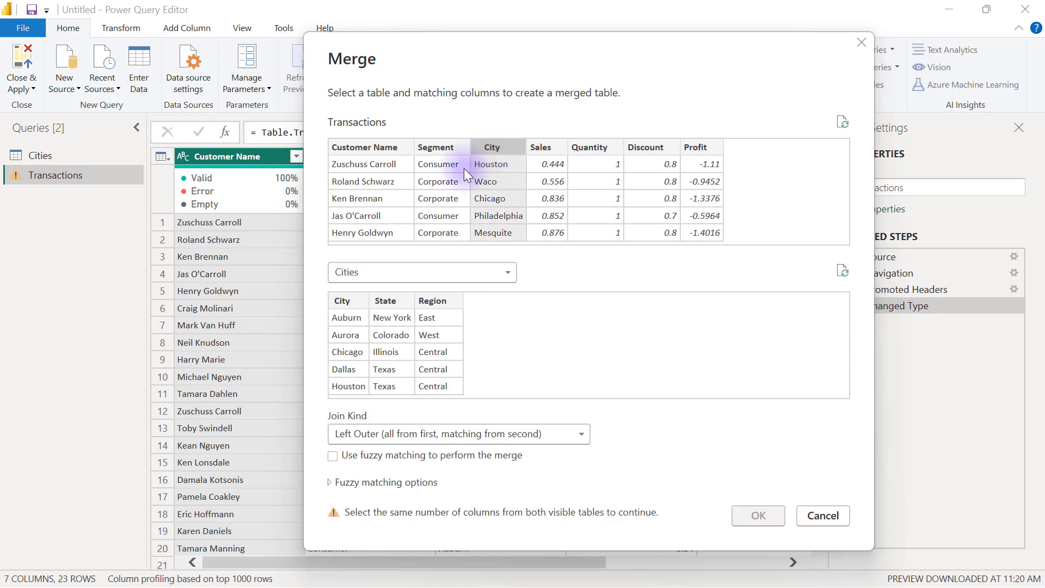
pyautogui.click(340, 300)
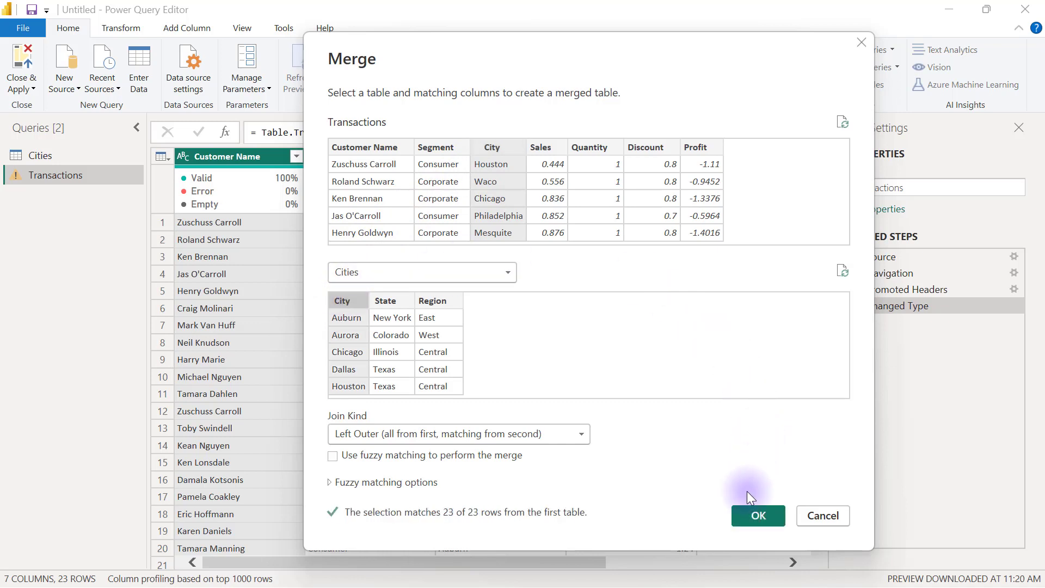
pyautogui.click(757, 517)
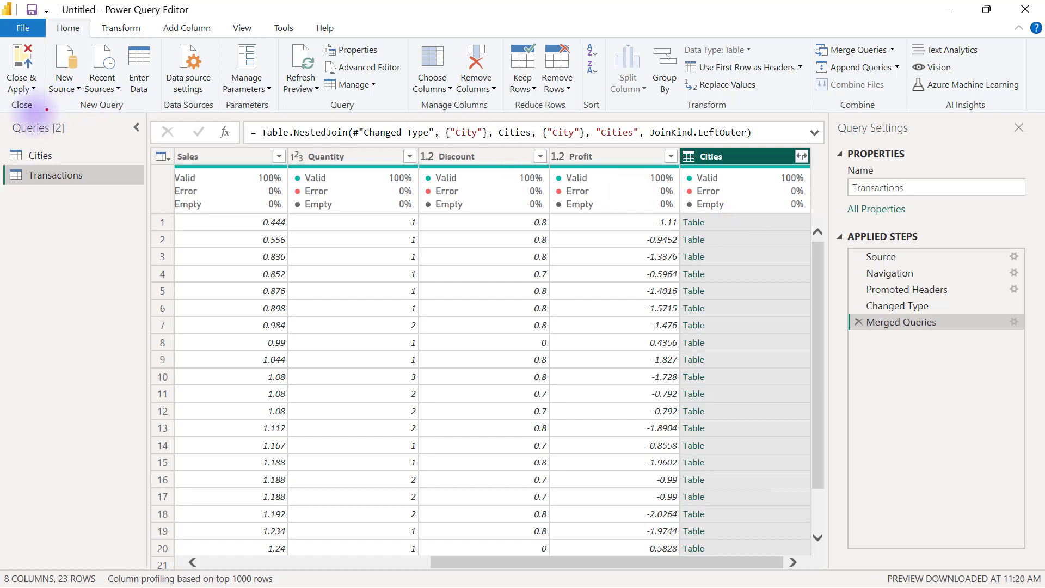
pyautogui.moveTo(10, 147); pyautogui.dragTo(82, 162)
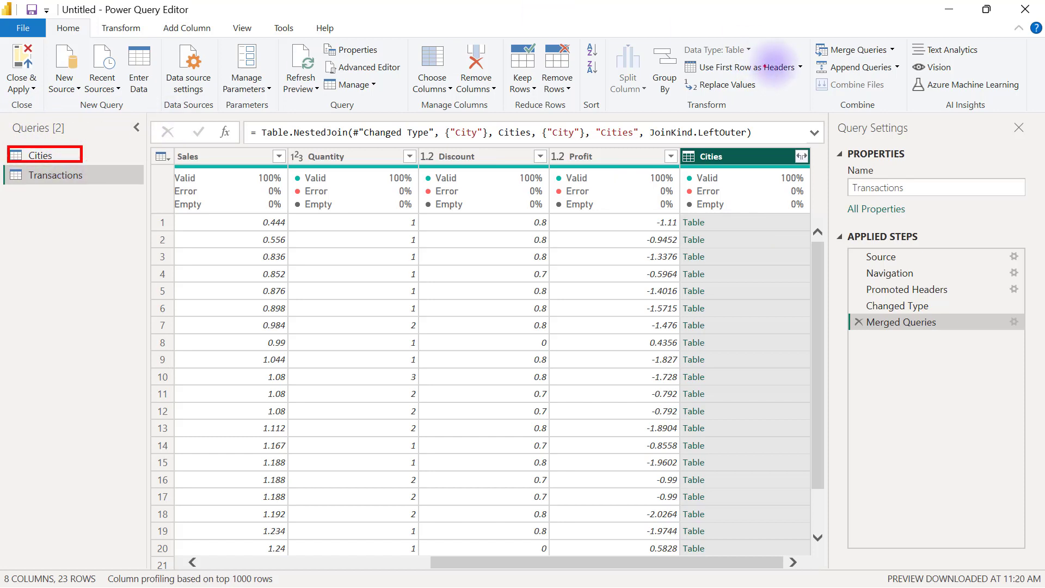
pyautogui.moveTo(742, 158); pyautogui.dragTo(741, 219)
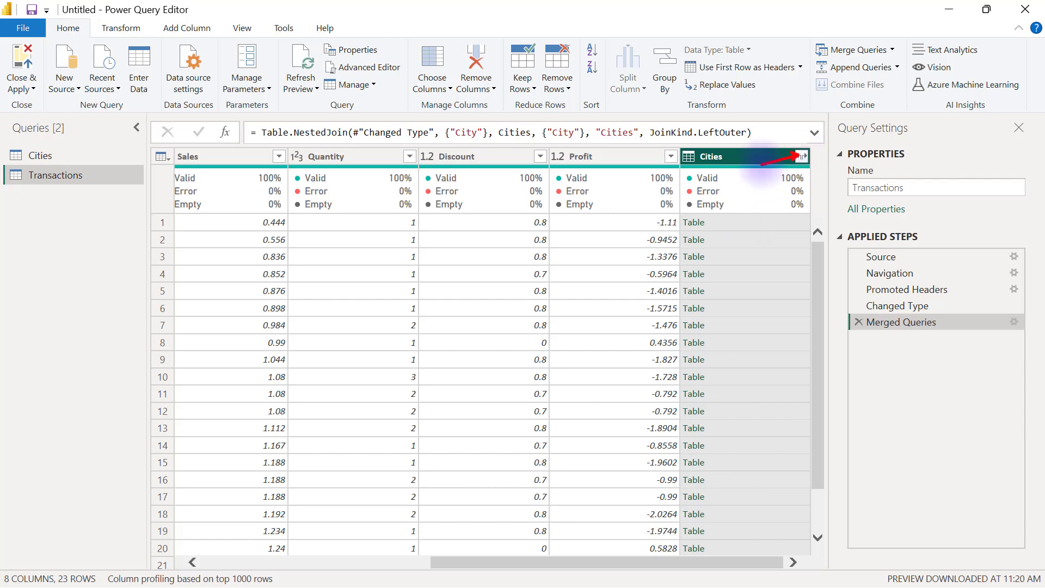
pyautogui.click(802, 156)
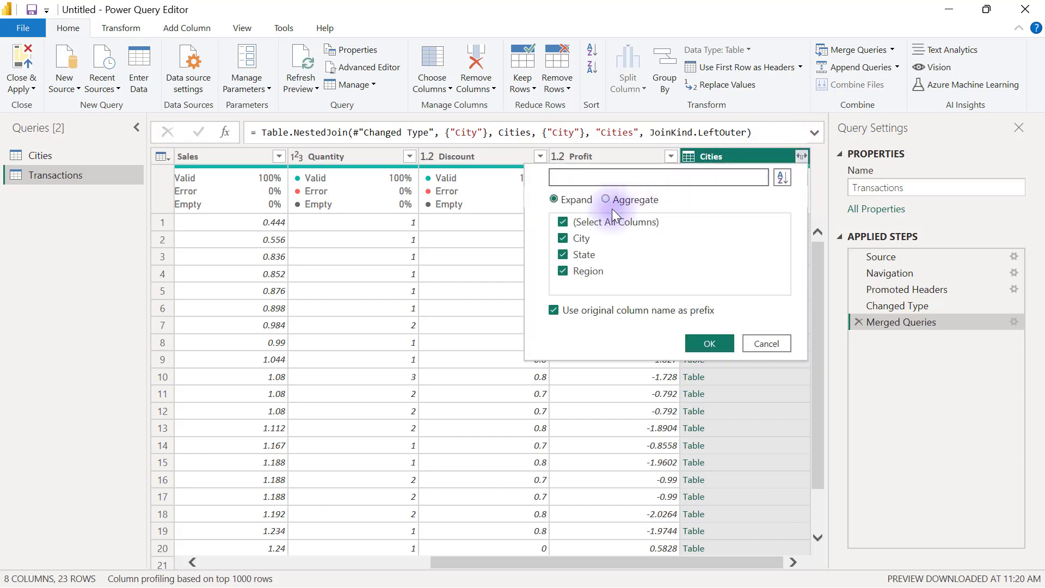
pyautogui.click(564, 239)
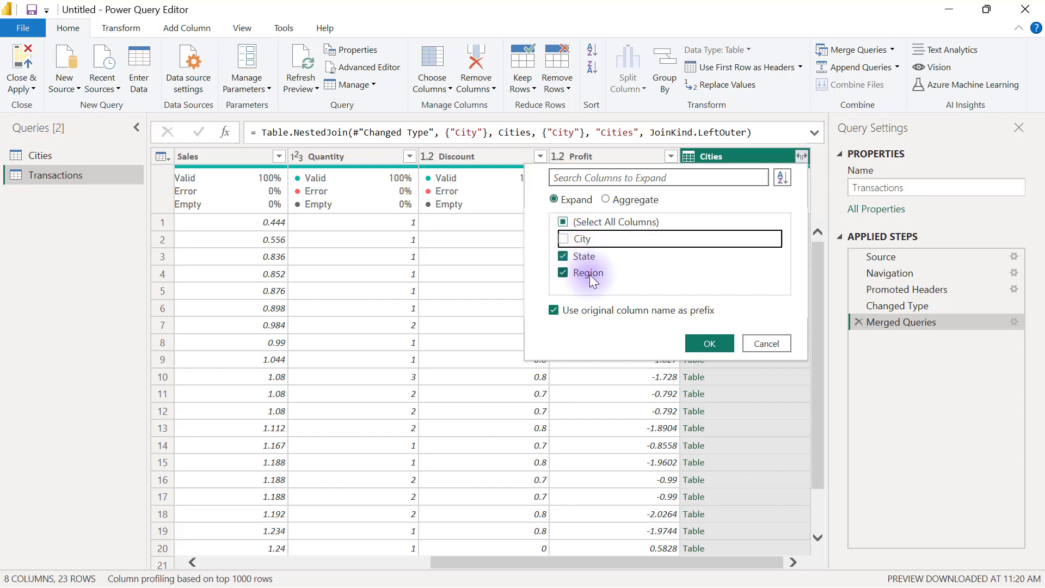
pyautogui.click(553, 312)
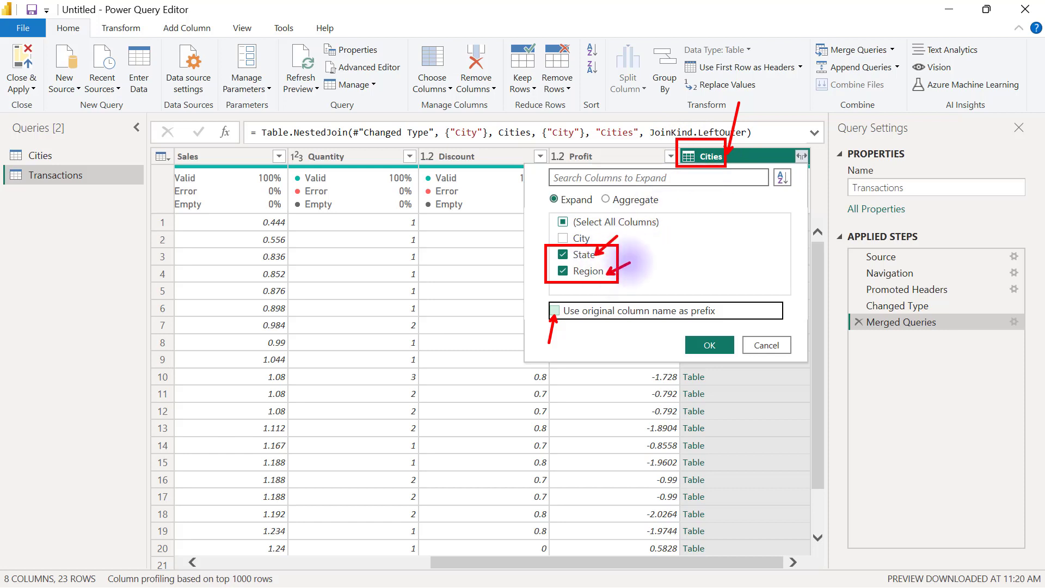
# Expand the Cities column into only State and Region, without the 'Cities' name prefix
pyautogui.press('Escape')
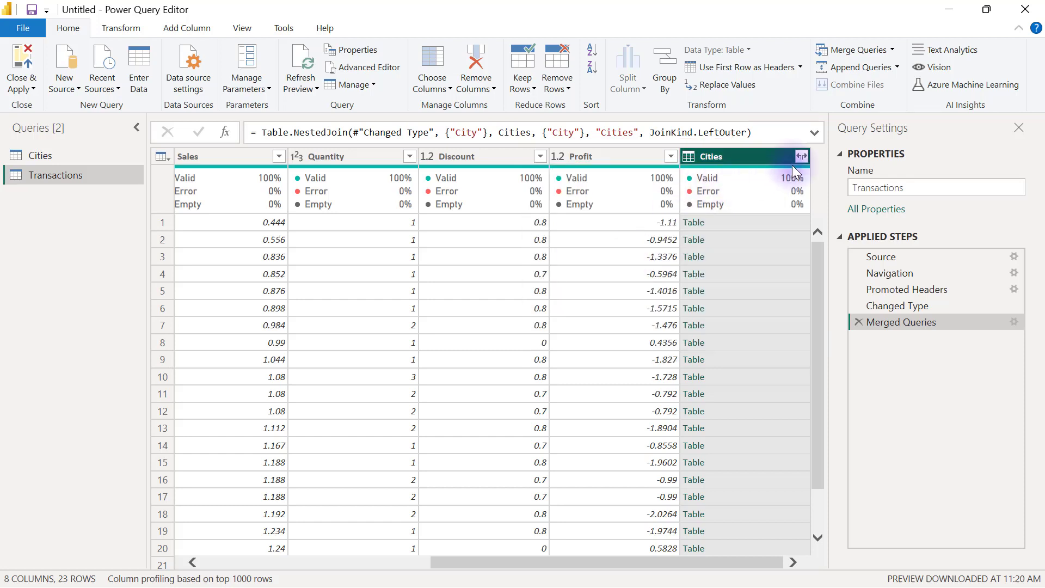
pyautogui.click(801, 156)
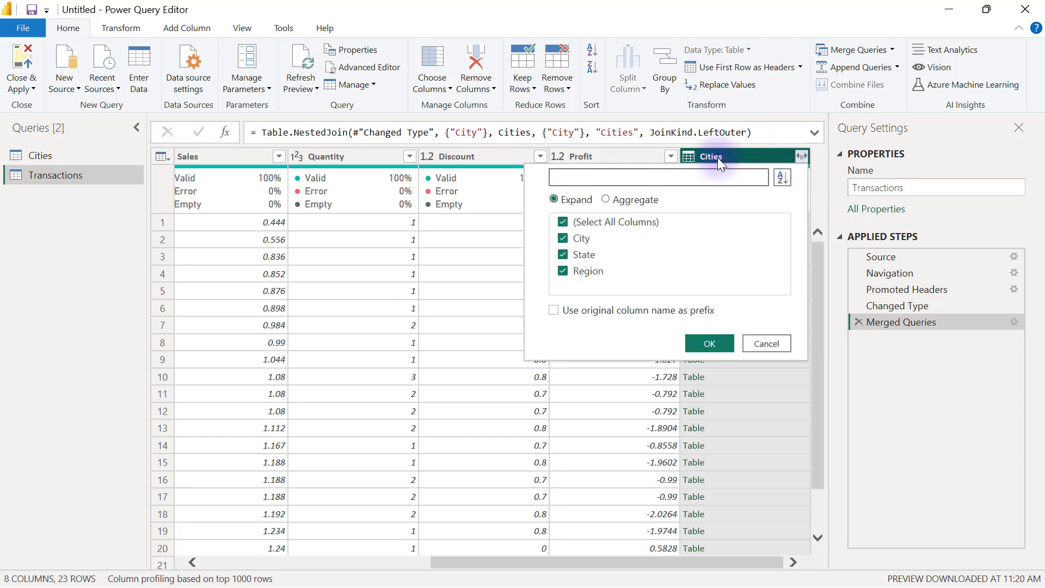
pyautogui.click(566, 238)
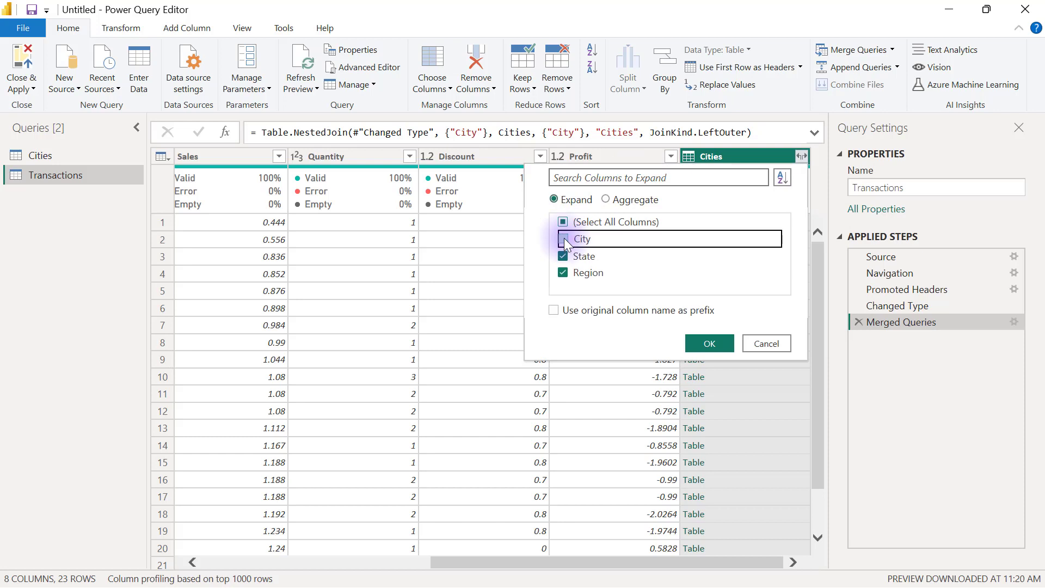
pyautogui.click(554, 311)
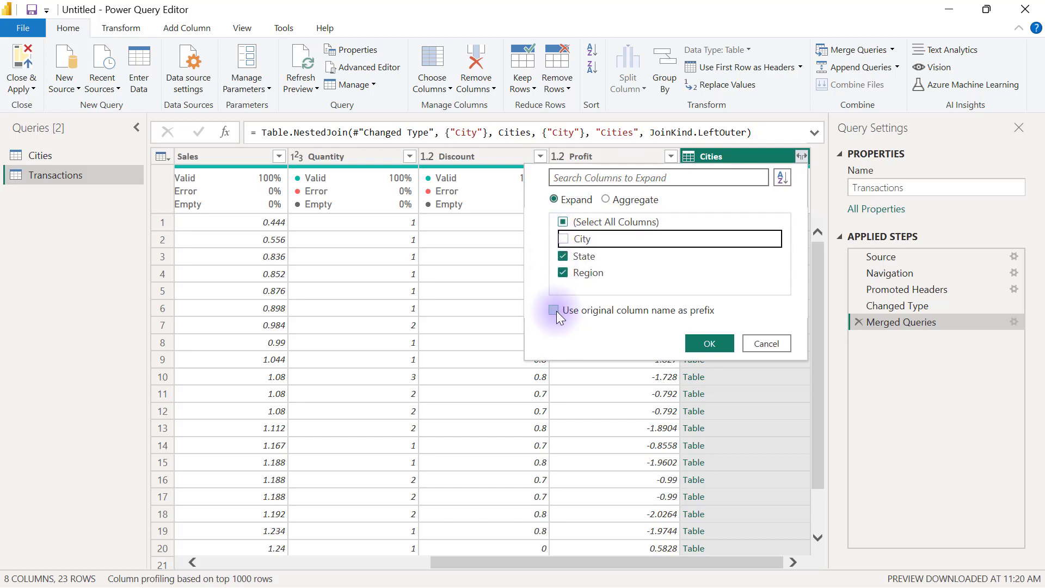
pyautogui.click(709, 343)
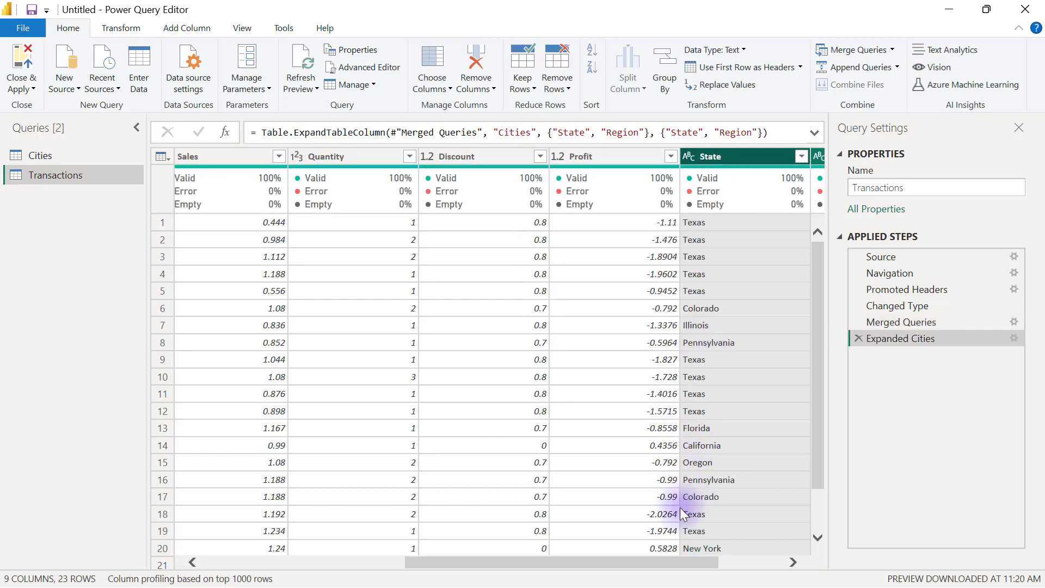
pyautogui.moveTo(662, 553); pyautogui.dragTo(748, 544)
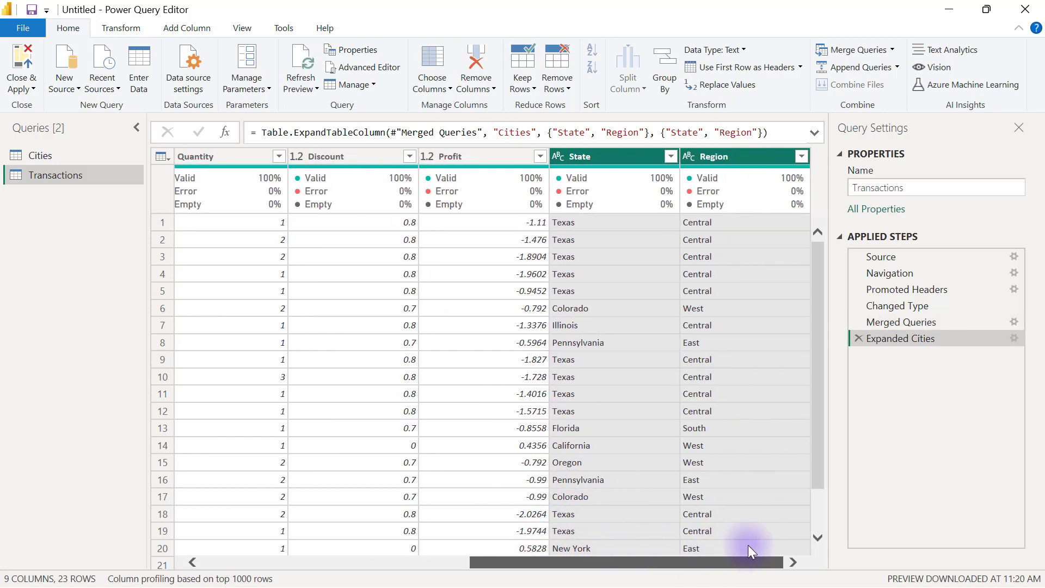